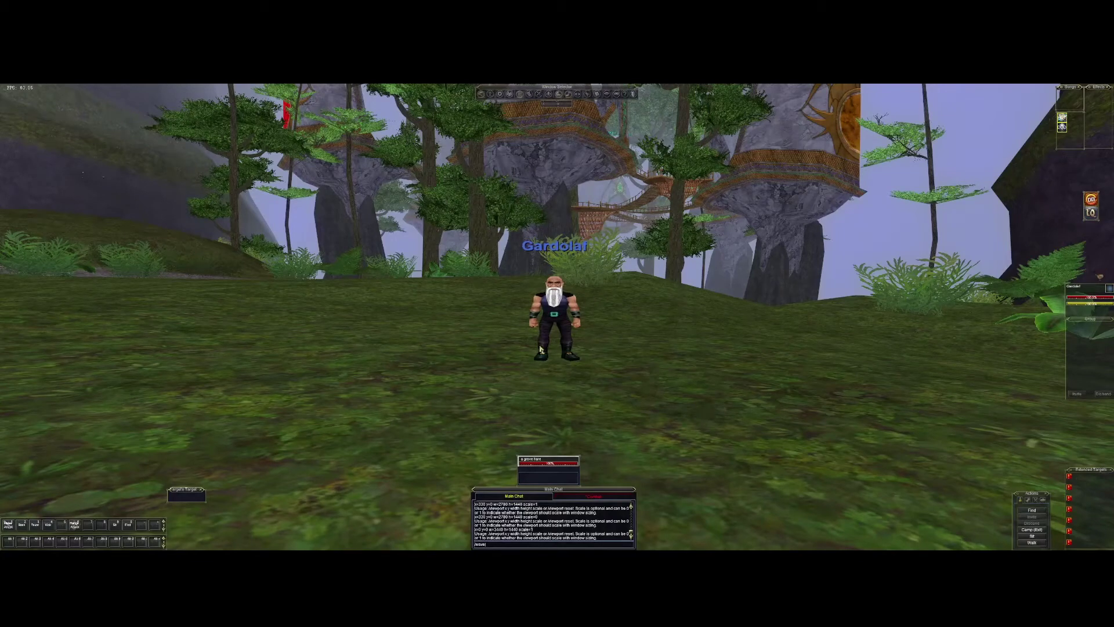
Send the wave emote to the targeted grove hare and move the Main Chat window beside the character
key(Return)
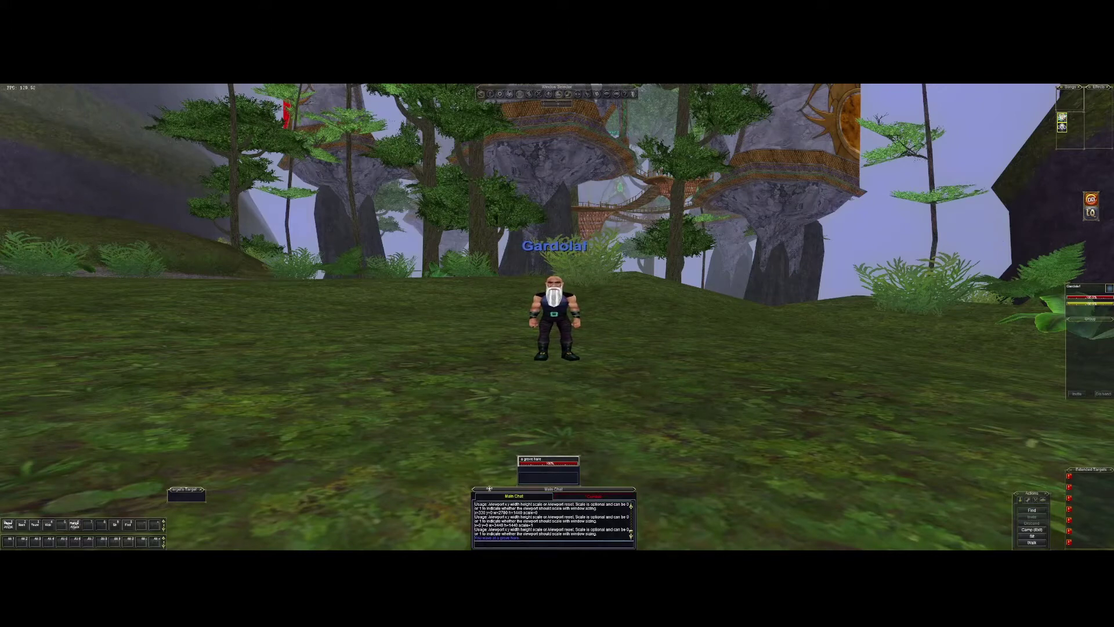
drag(491, 487, 302, 249)
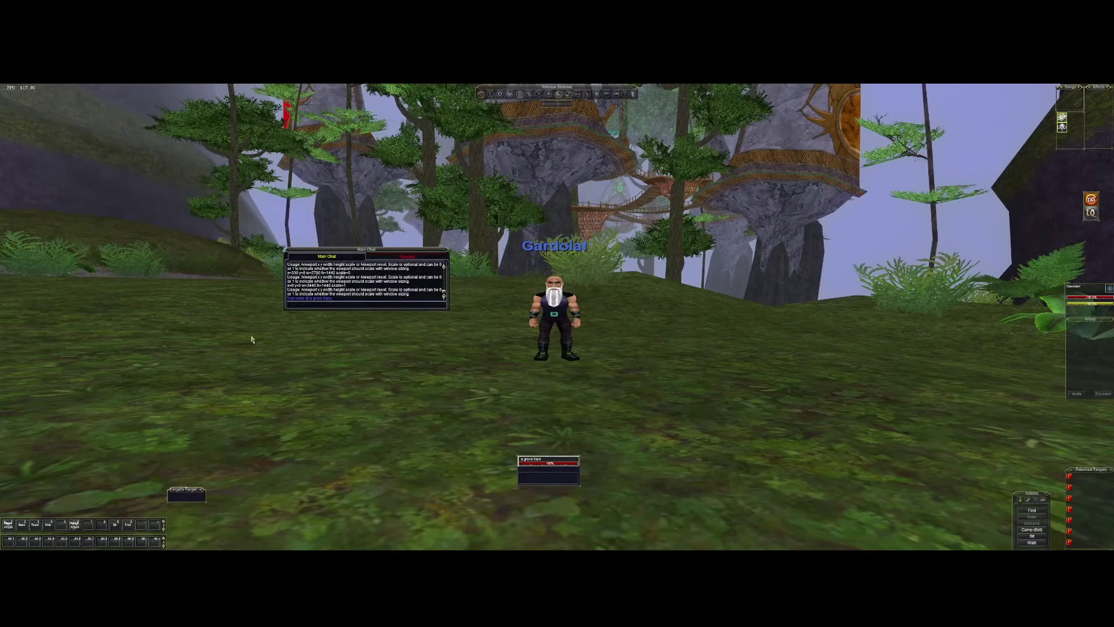
Increase the Main Chat font size and enlarge the chat window to show more lines
right_click(354, 310)
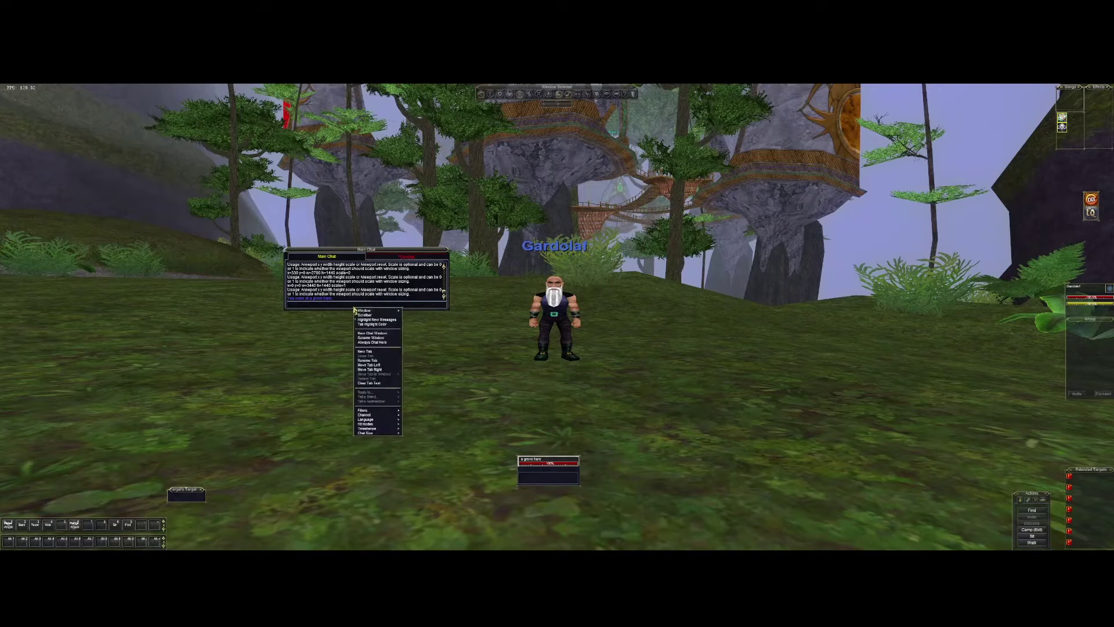
mouse_move(380, 434)
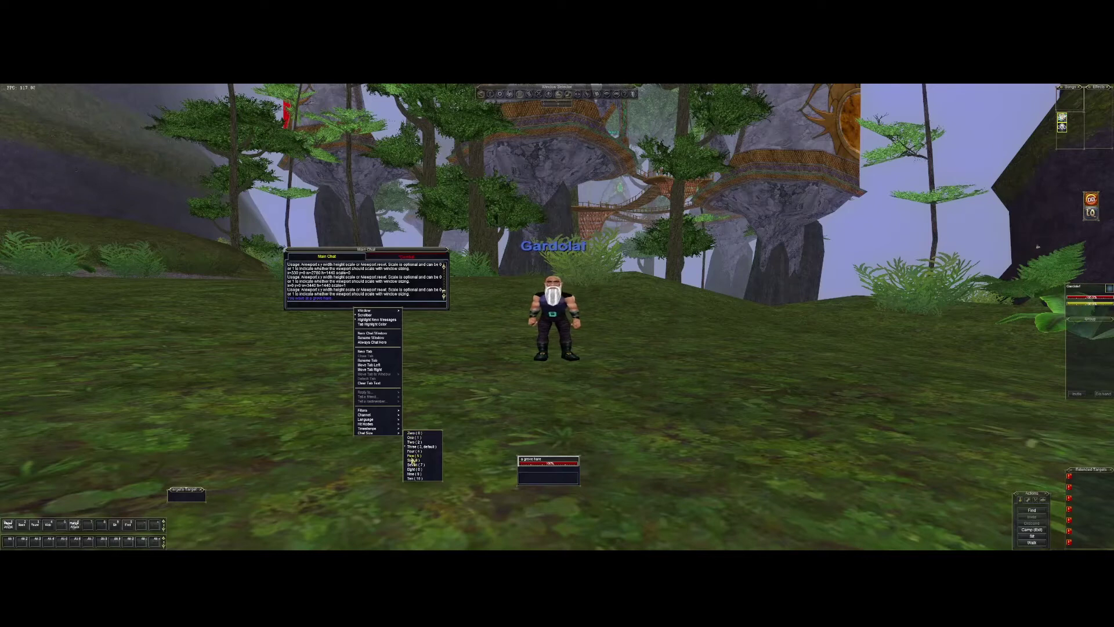
click(412, 457)
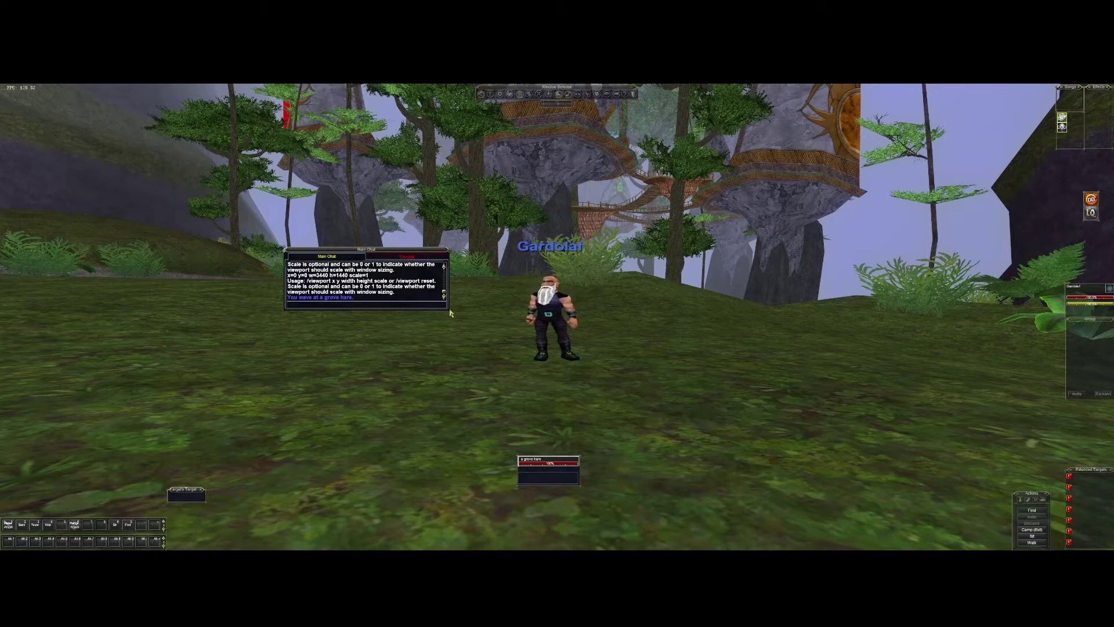
drag(450, 314, 475, 372)
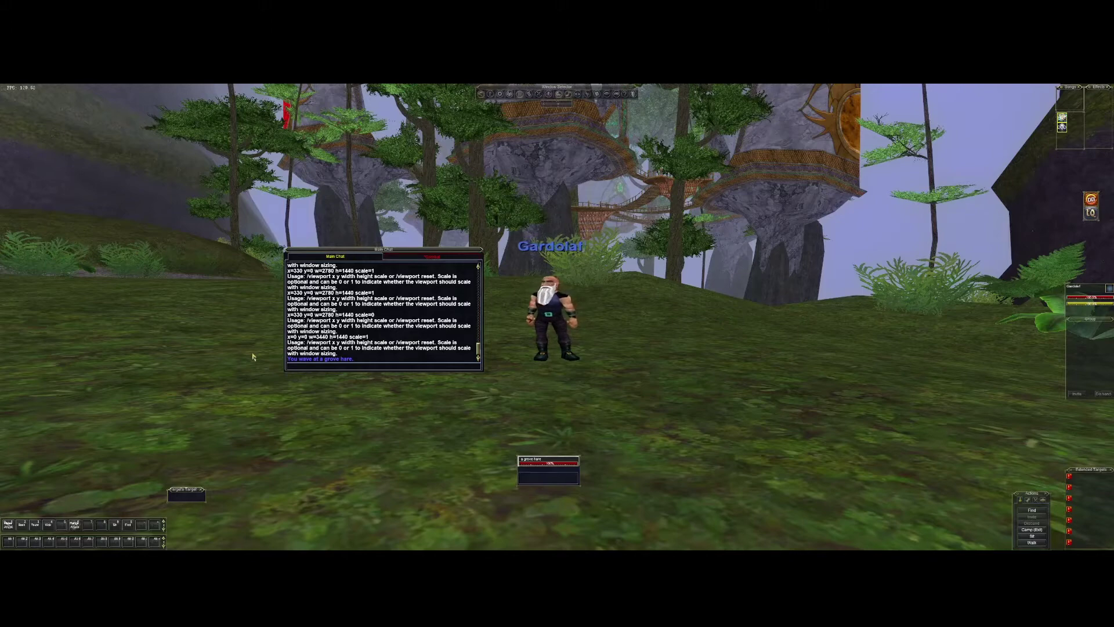
key(w)
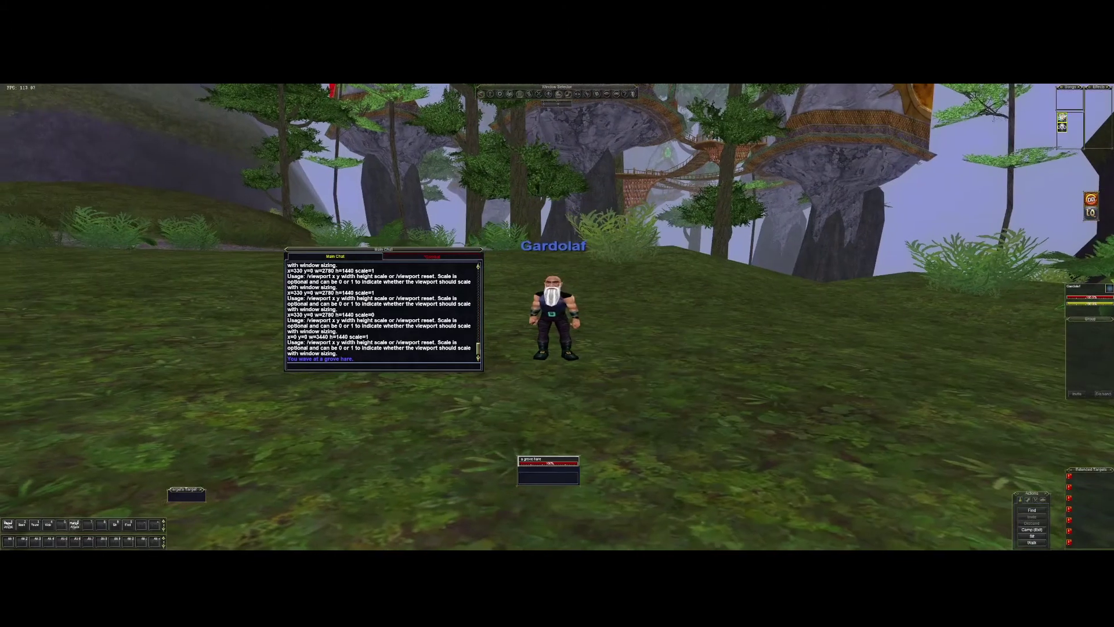
key(d)
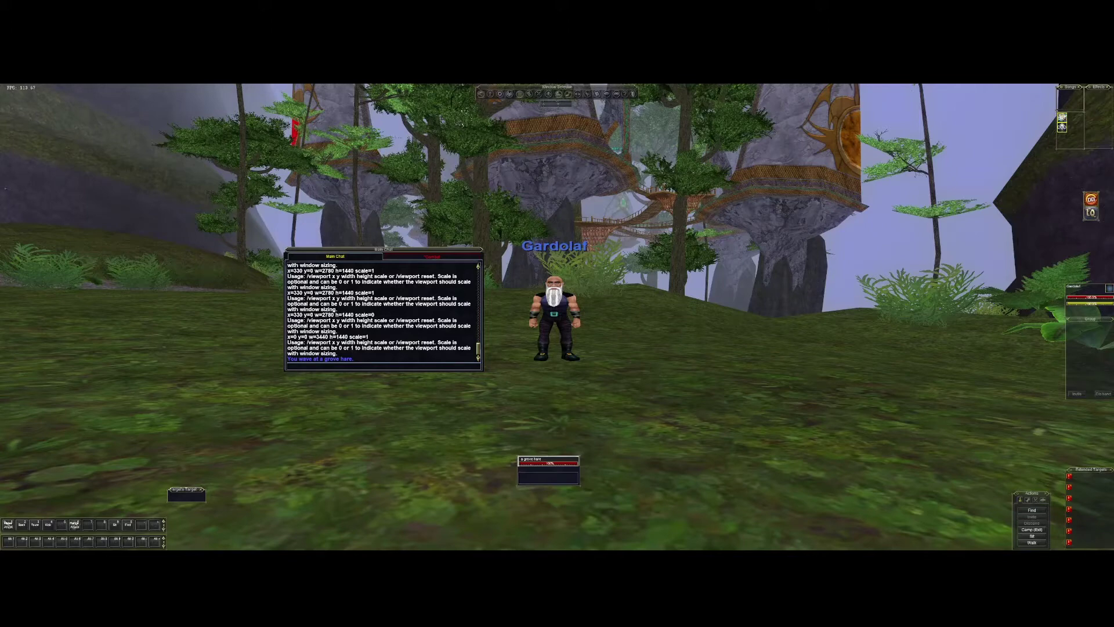
key(d)
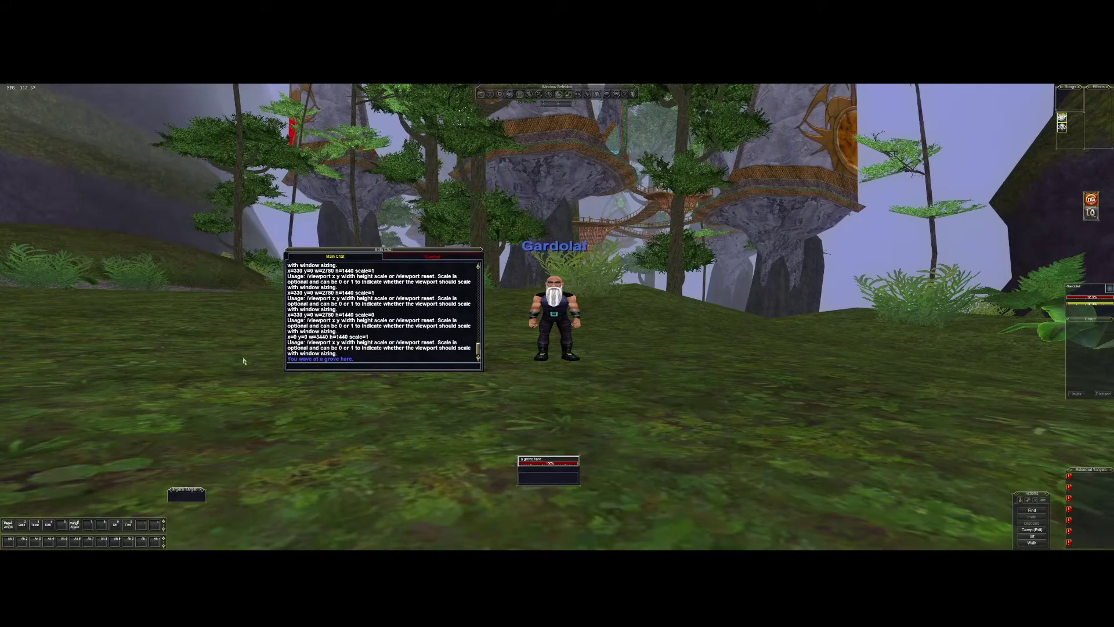
key(w)
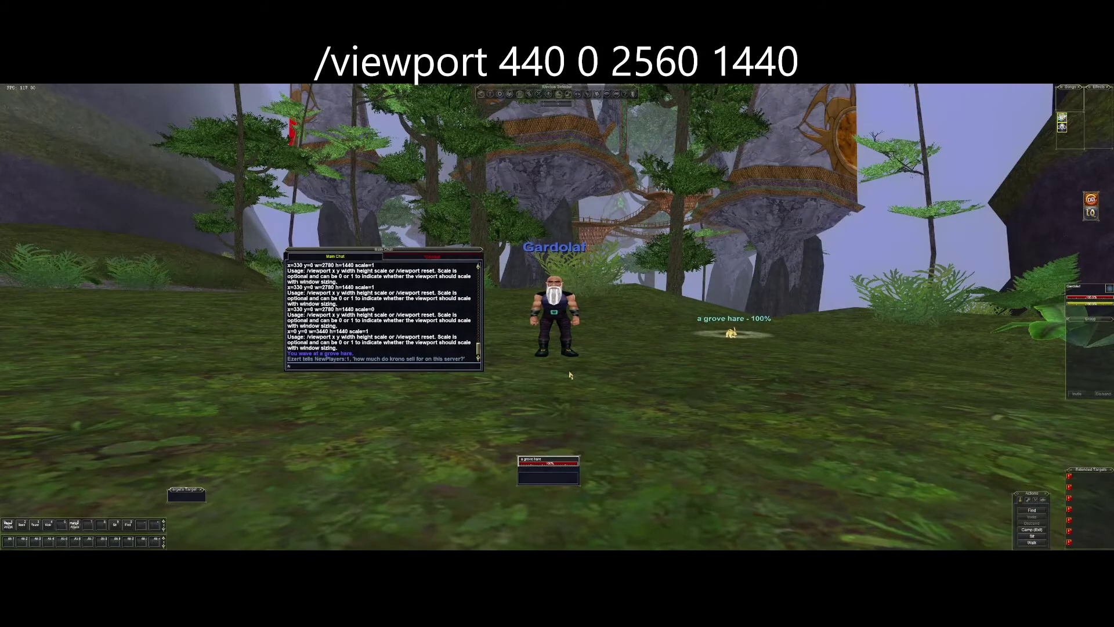
text(iewp)
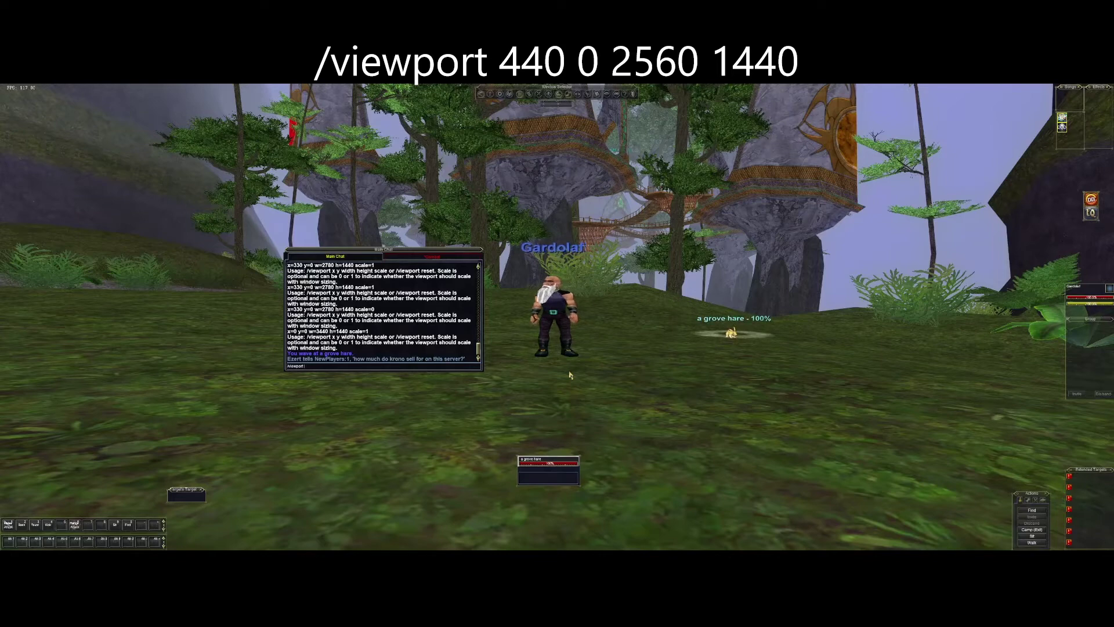
text(ort 440 )
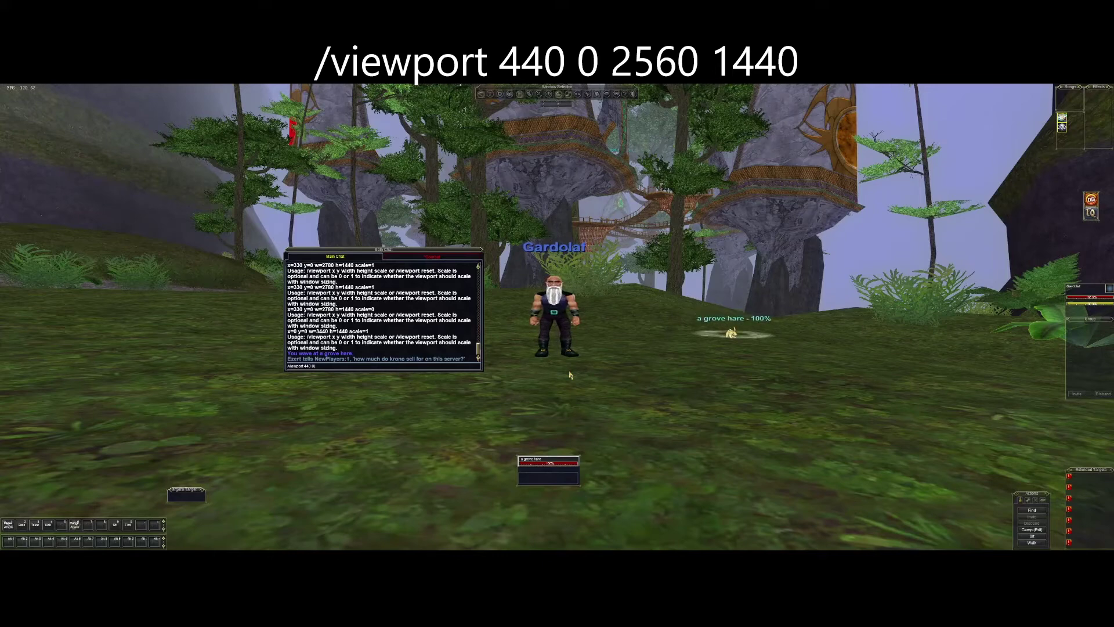
text(0 )
text(344)
text(0)
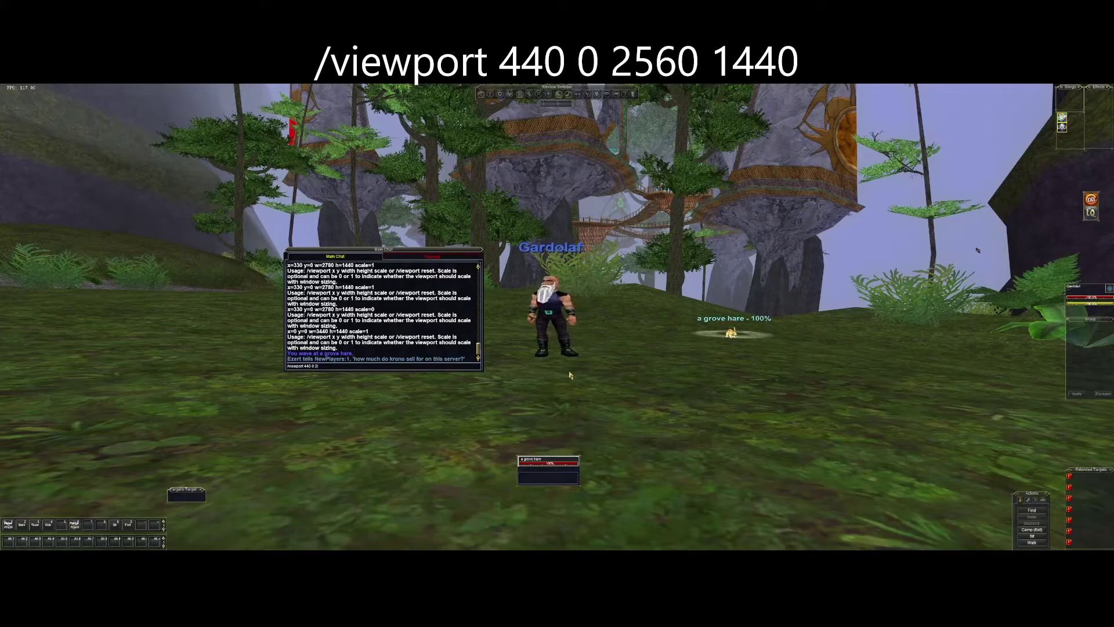
text(560)
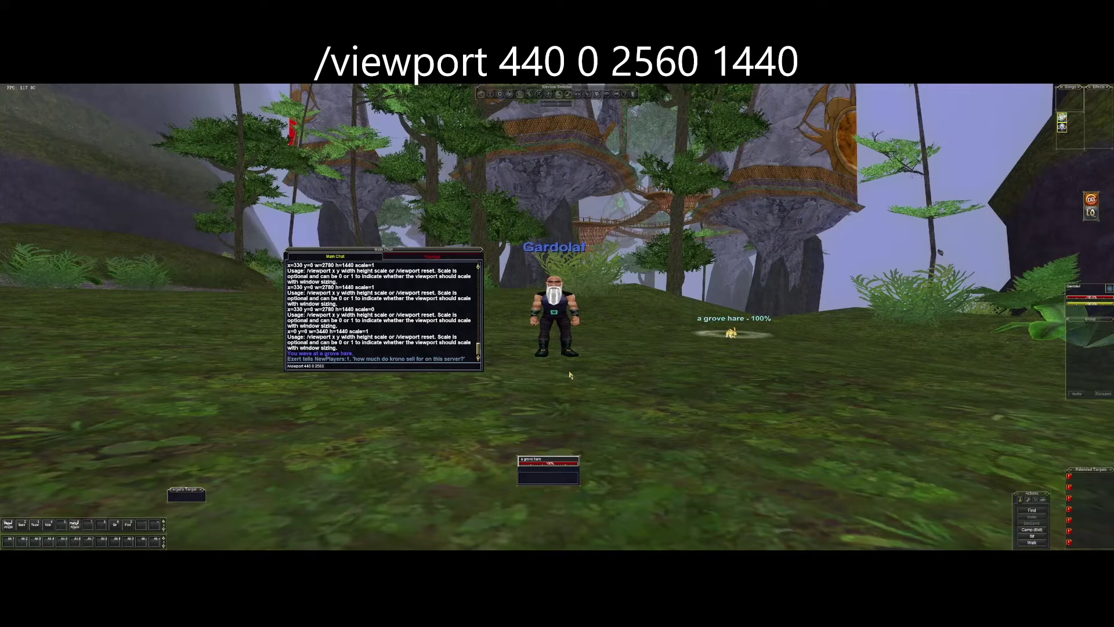
text(1440)
key(Return)
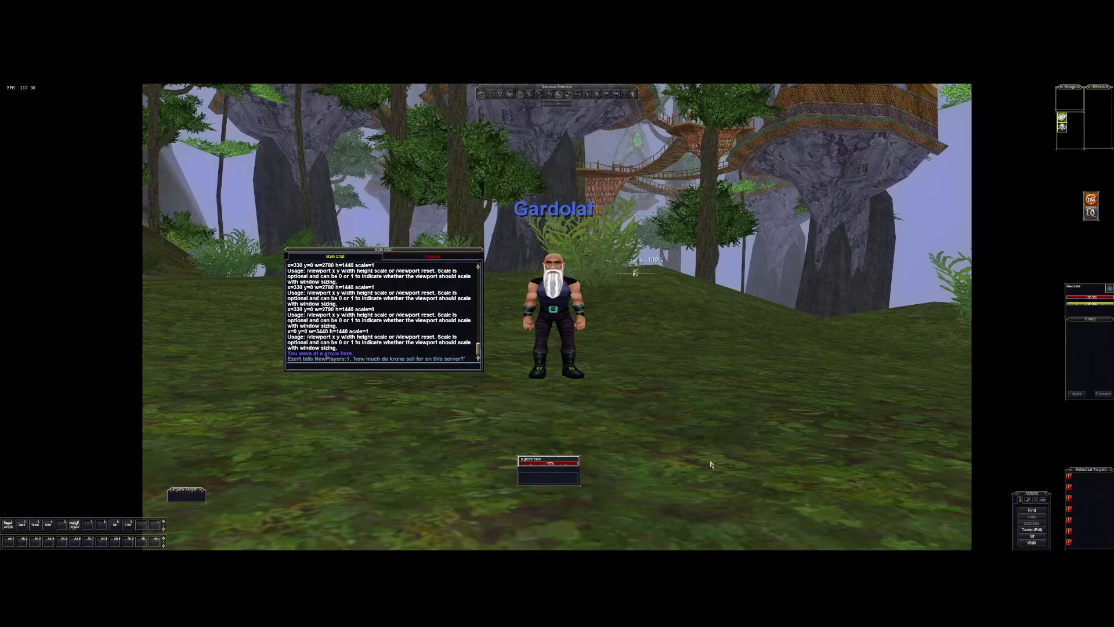
key(Left)
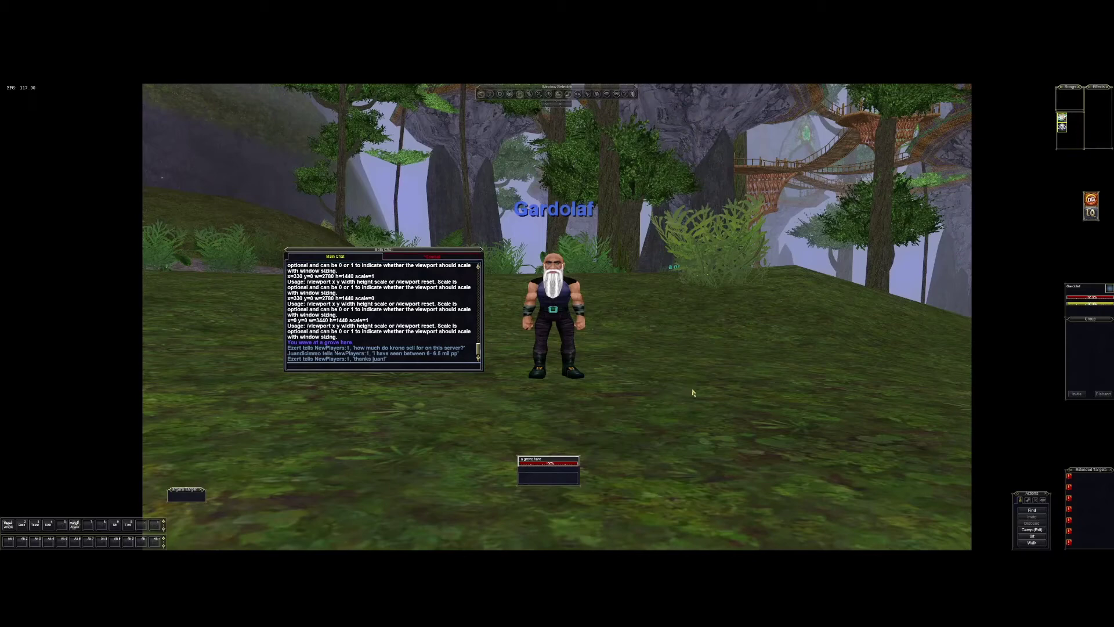
text(viewport)
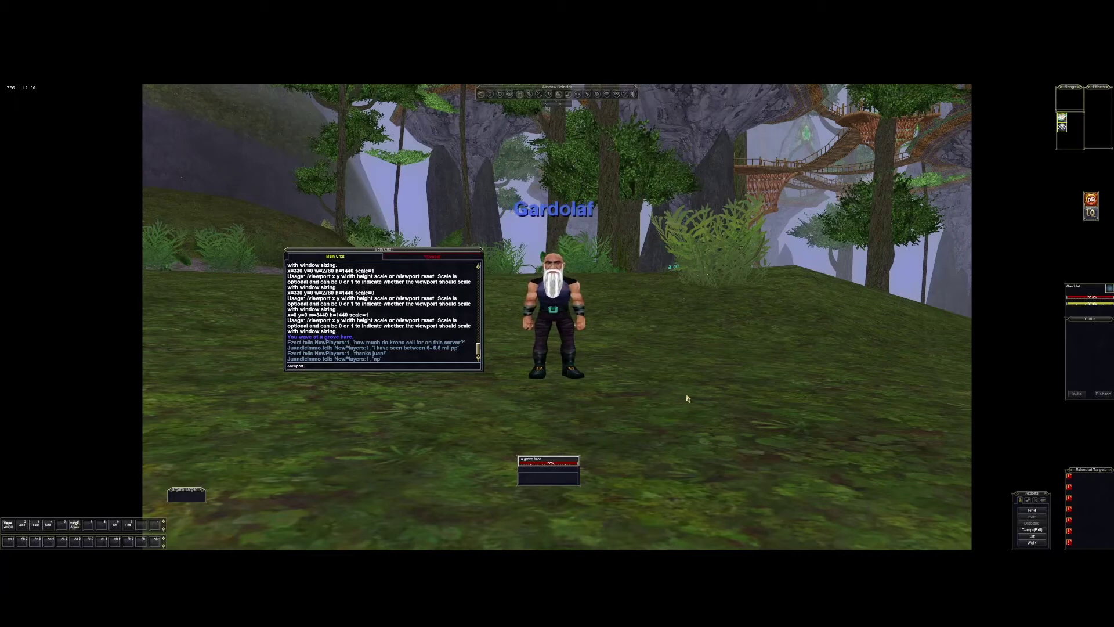
text(280)
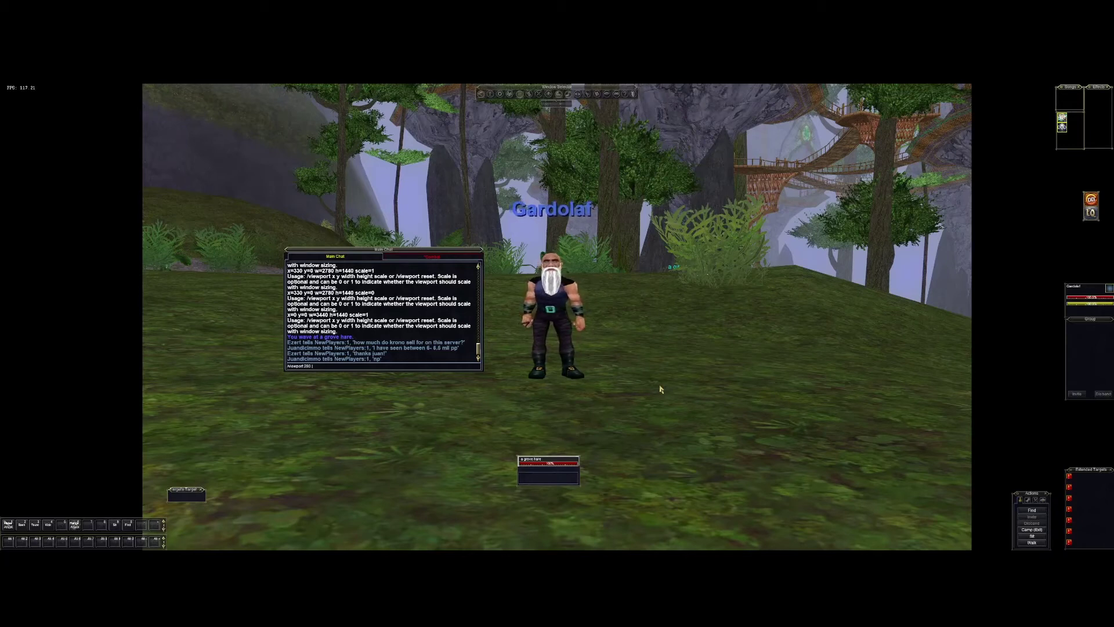
text(0 2879)
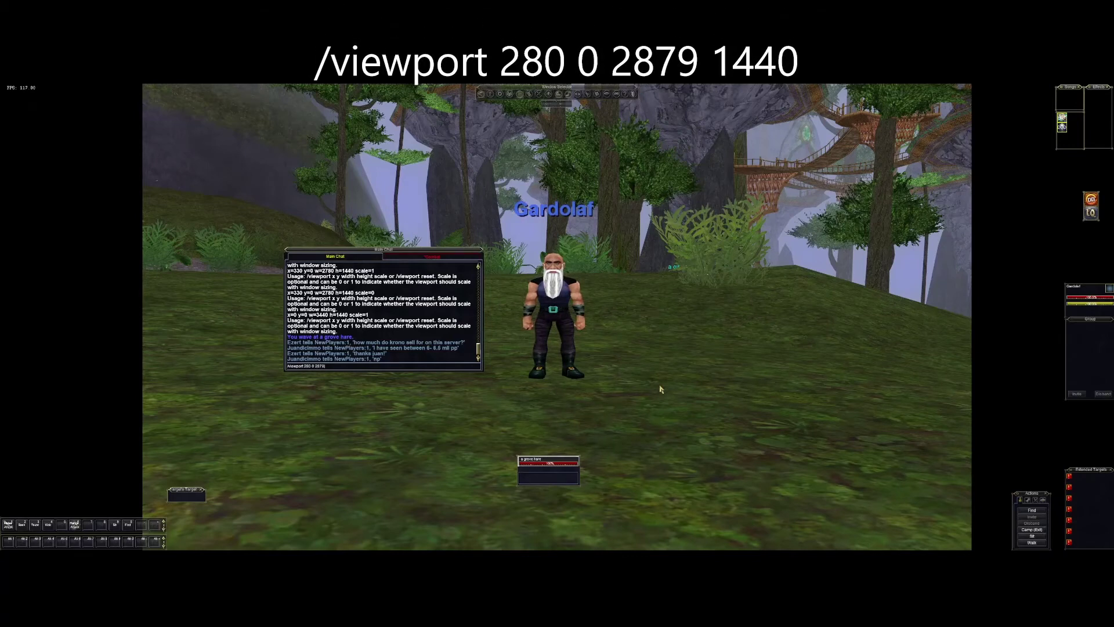
text( 1440)
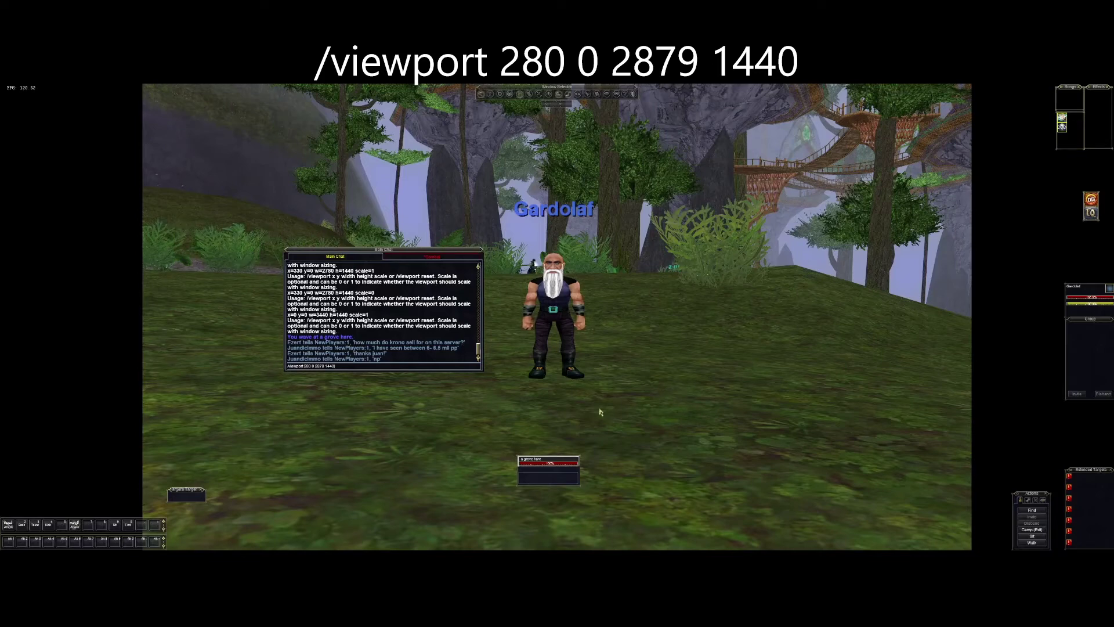
key(Return)
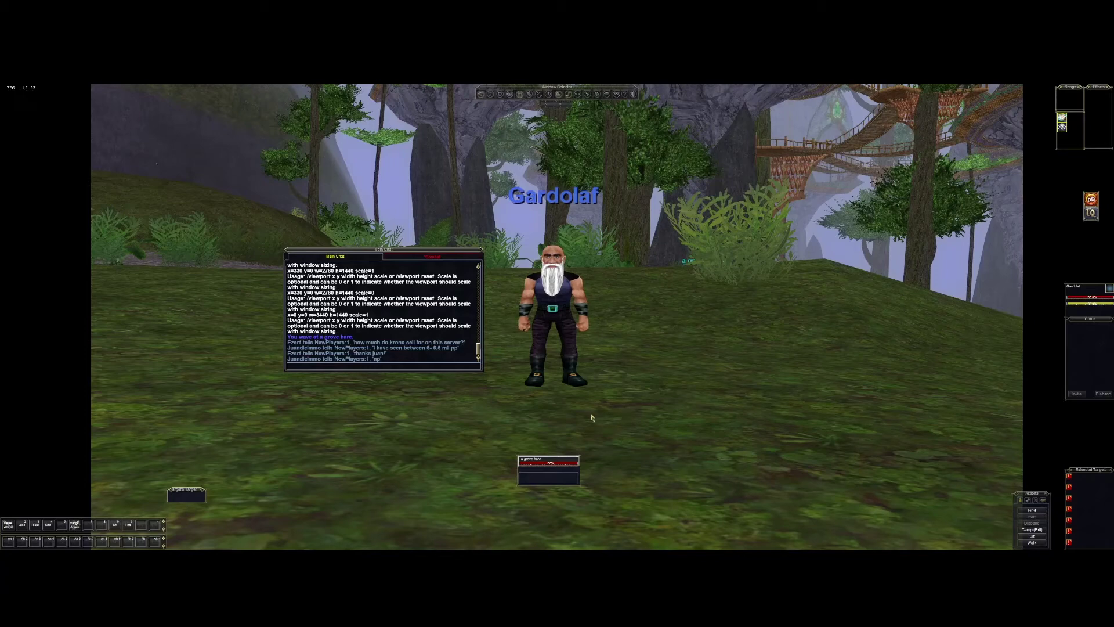
text(/viewport 280 0 2880 144)
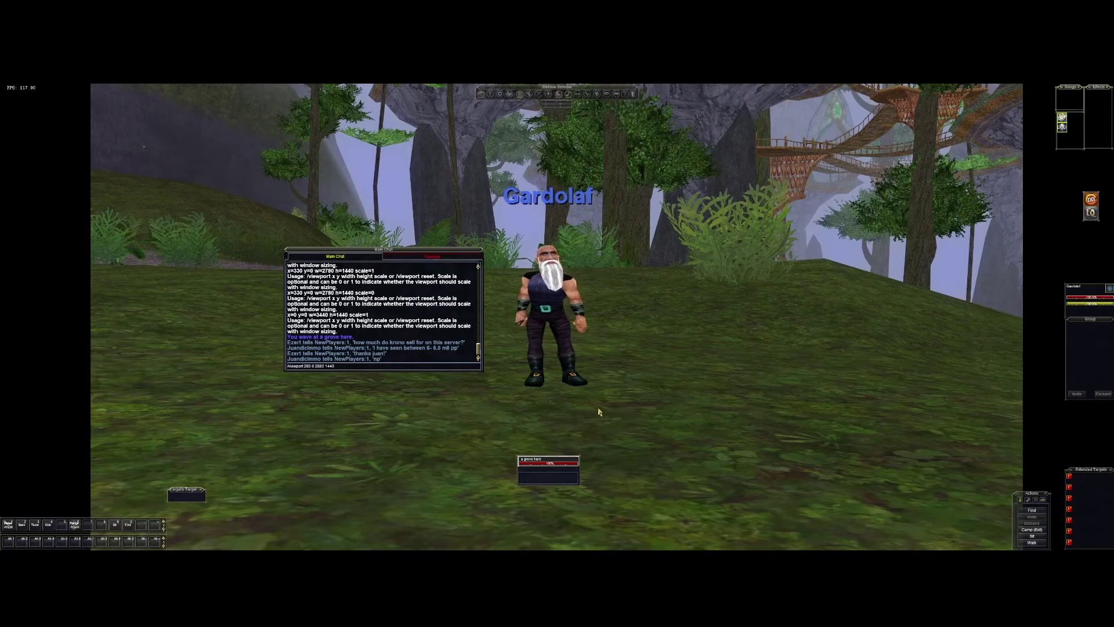
text(0)
key(Return)
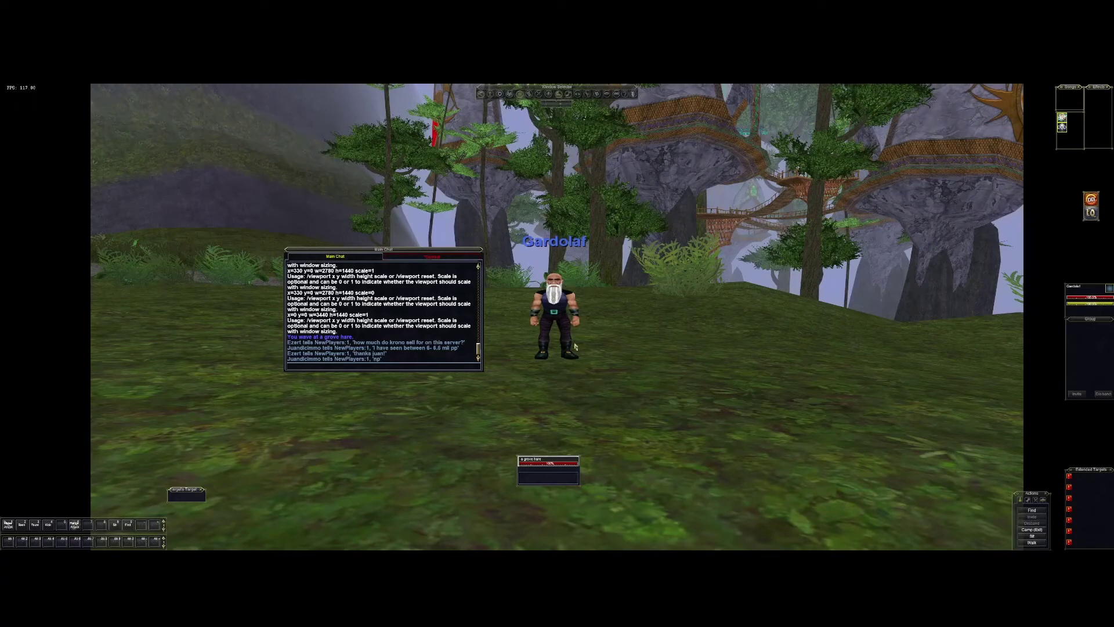
key(Left)
key(Right)
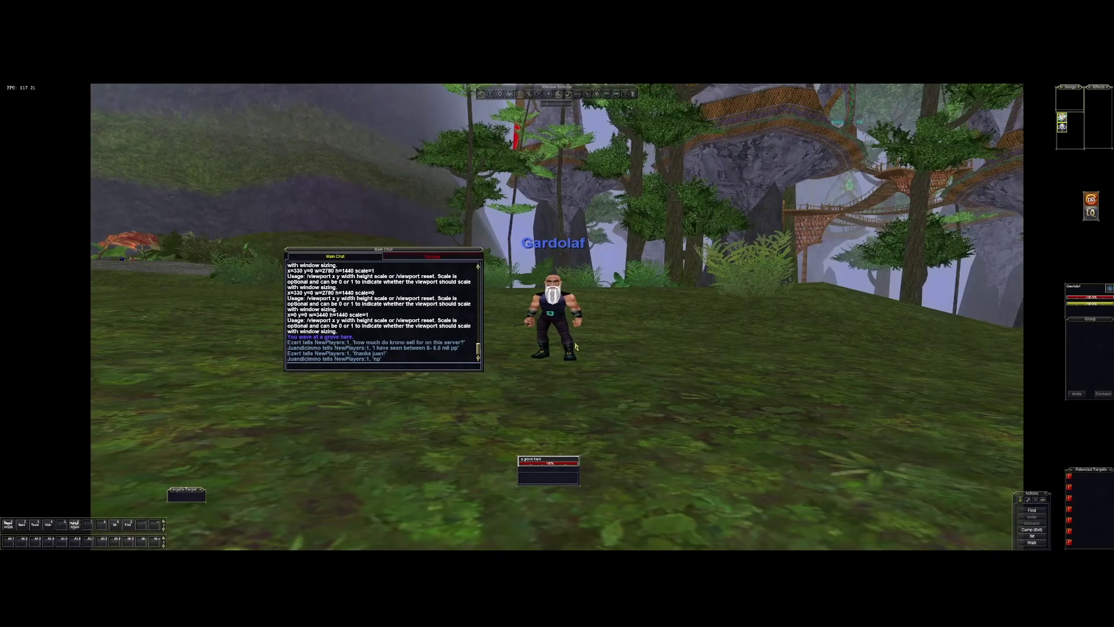
key(Left)
key(Right)
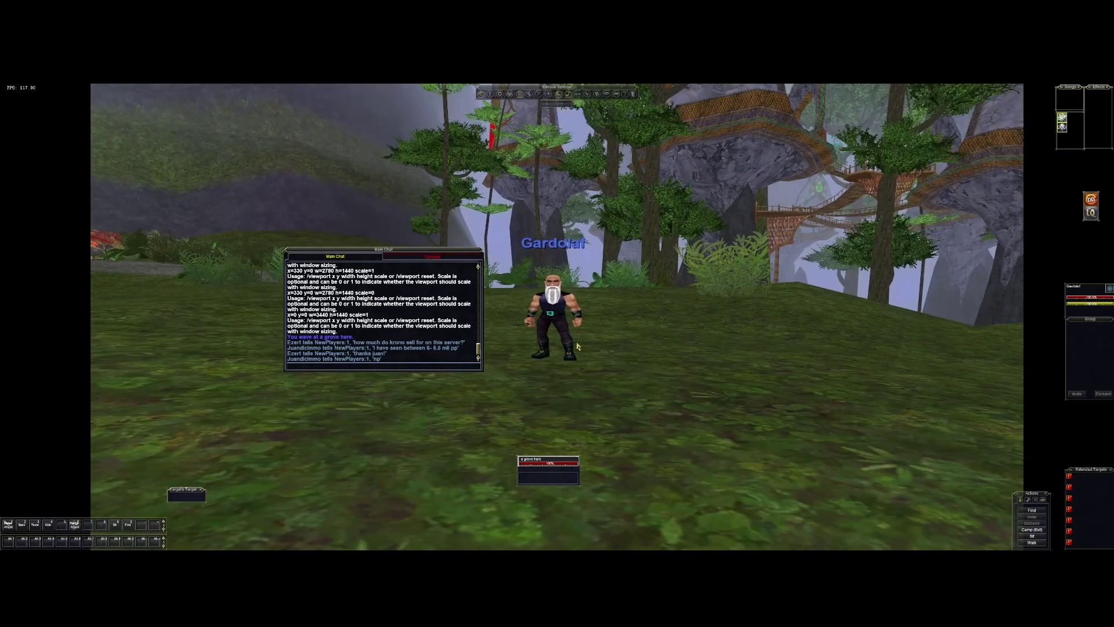
key(Left)
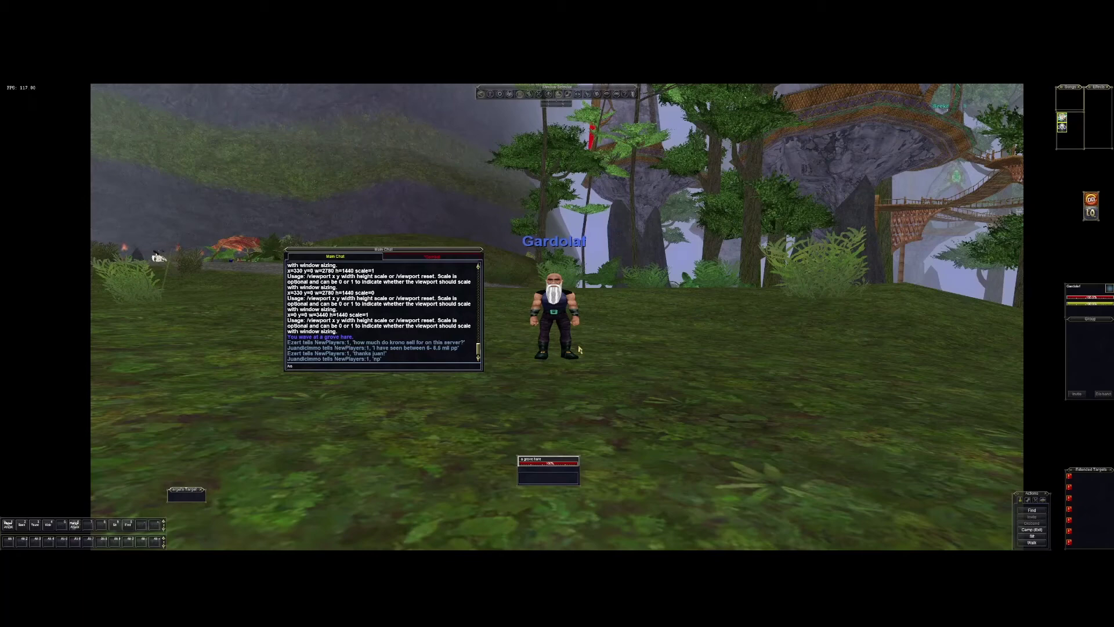
text(port 28)
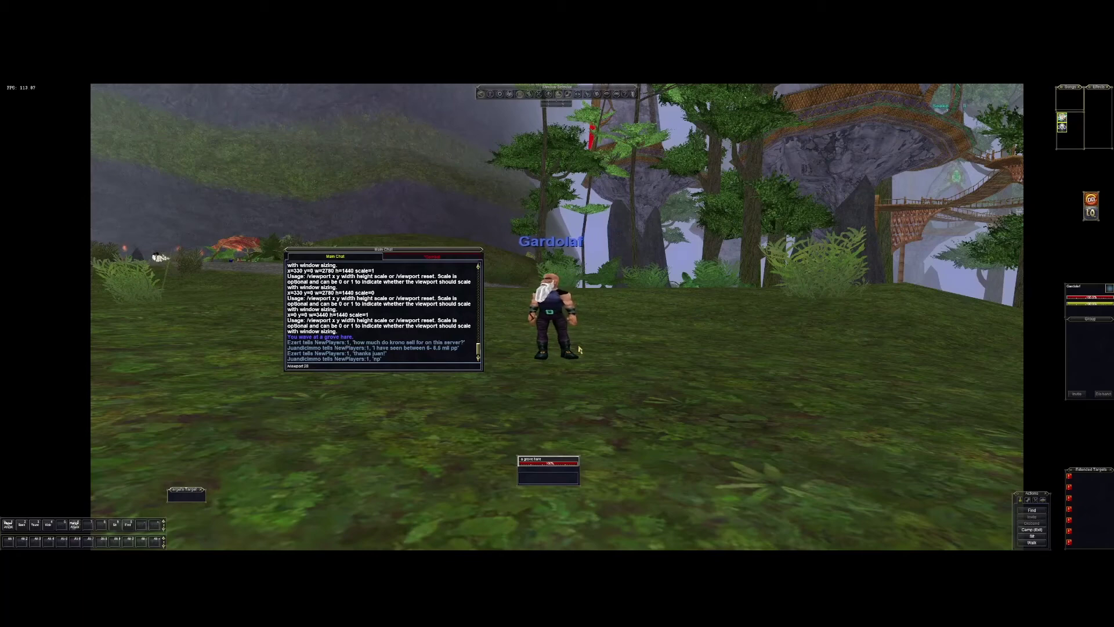
text(0 0)
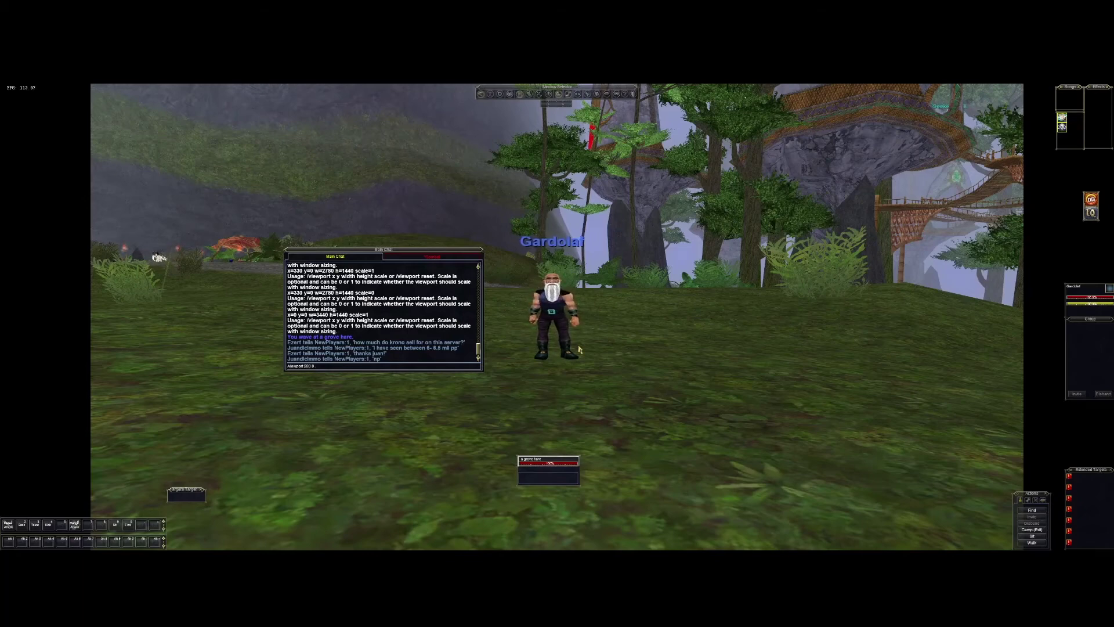
text( 2870)
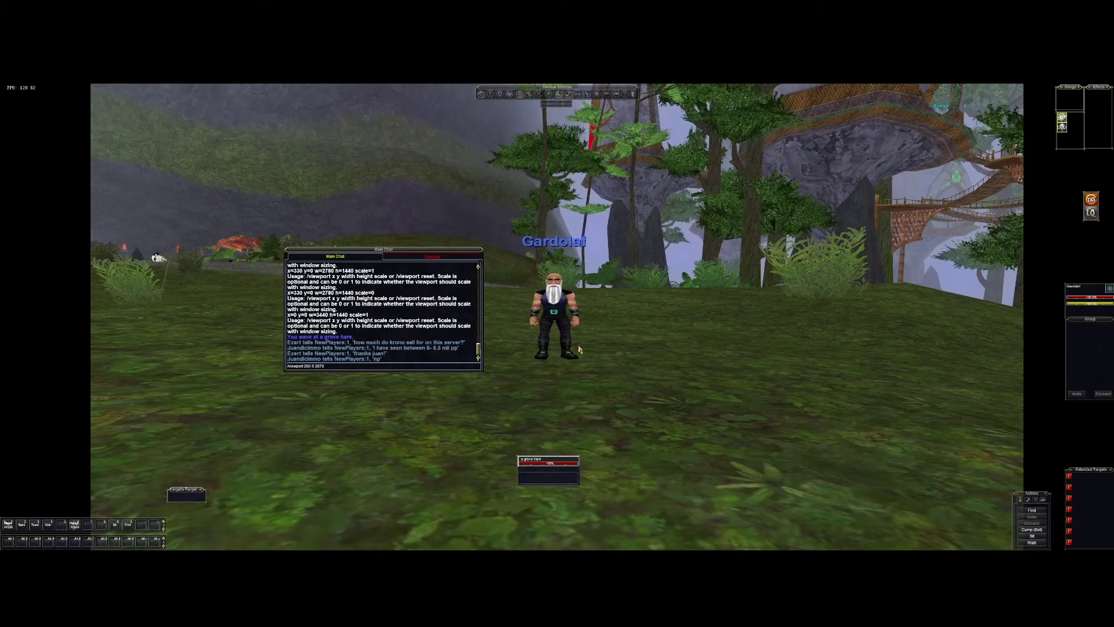
text( 1440)
key(Return)
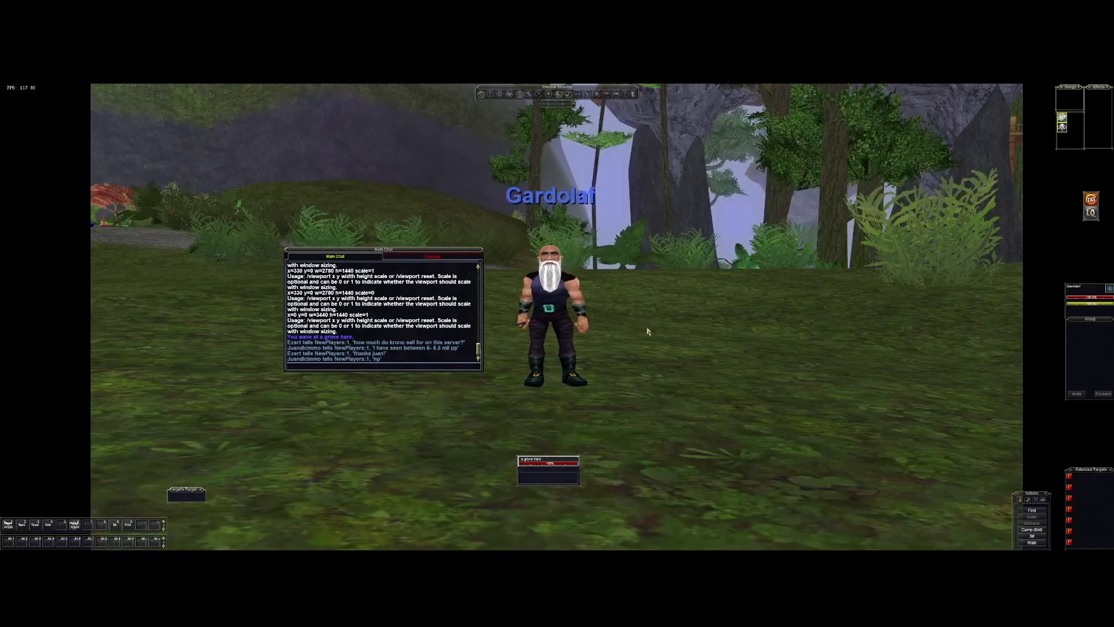
key(Left)
key(Right)
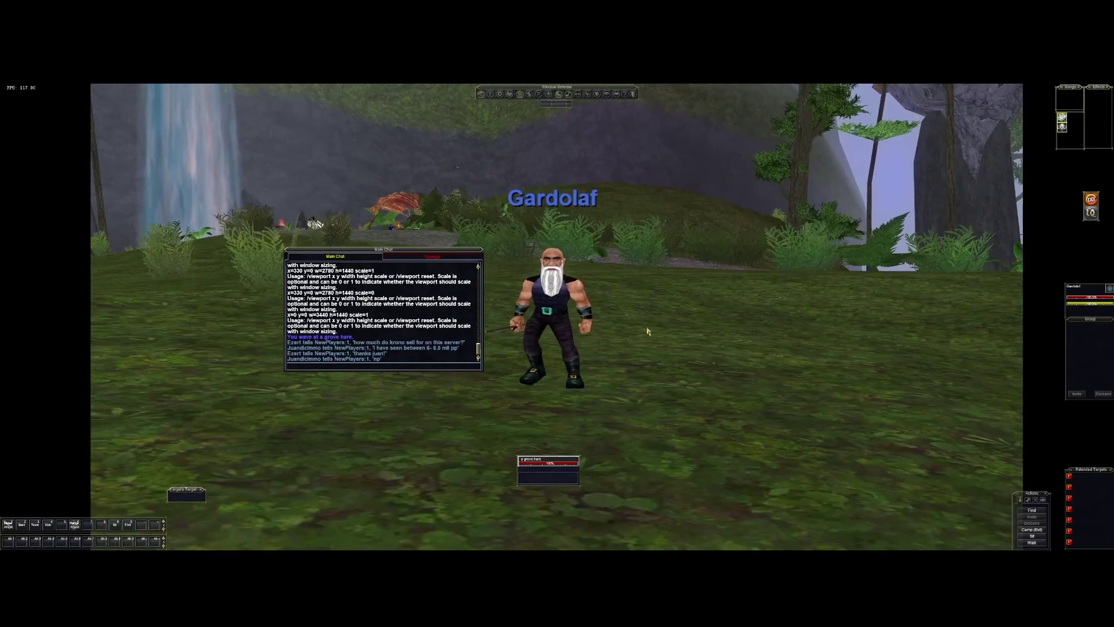
key(Left)
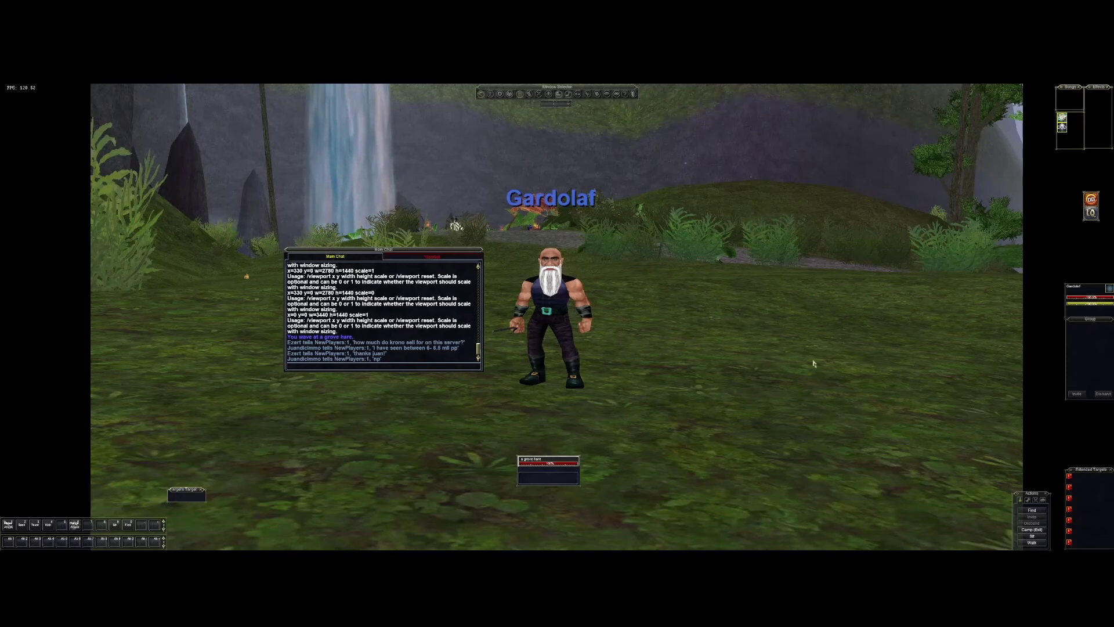
key(Left)
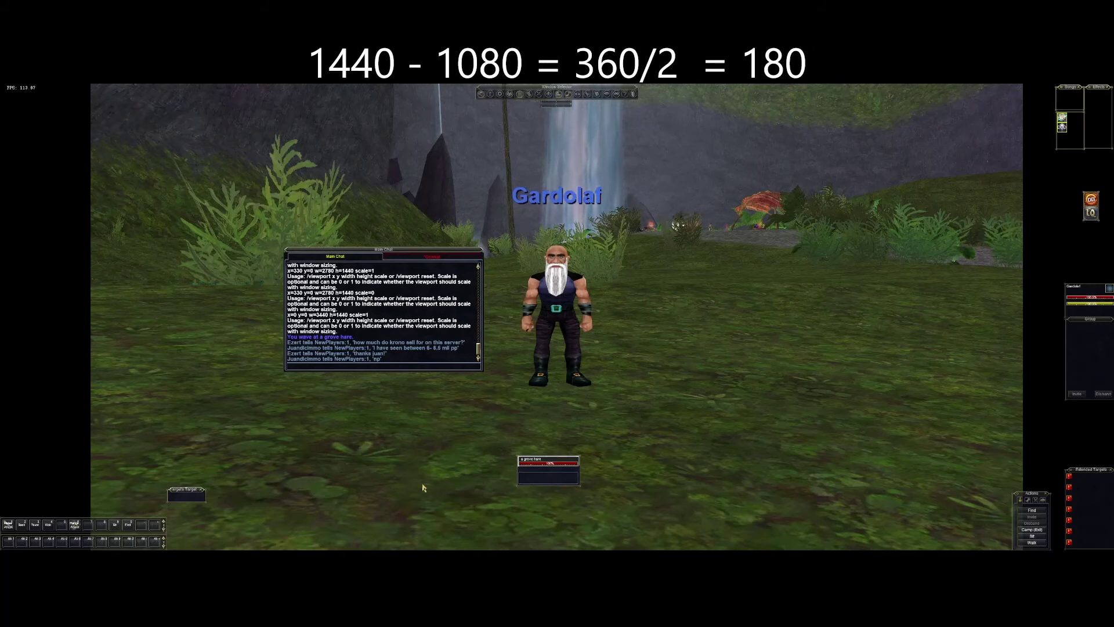
text(/)
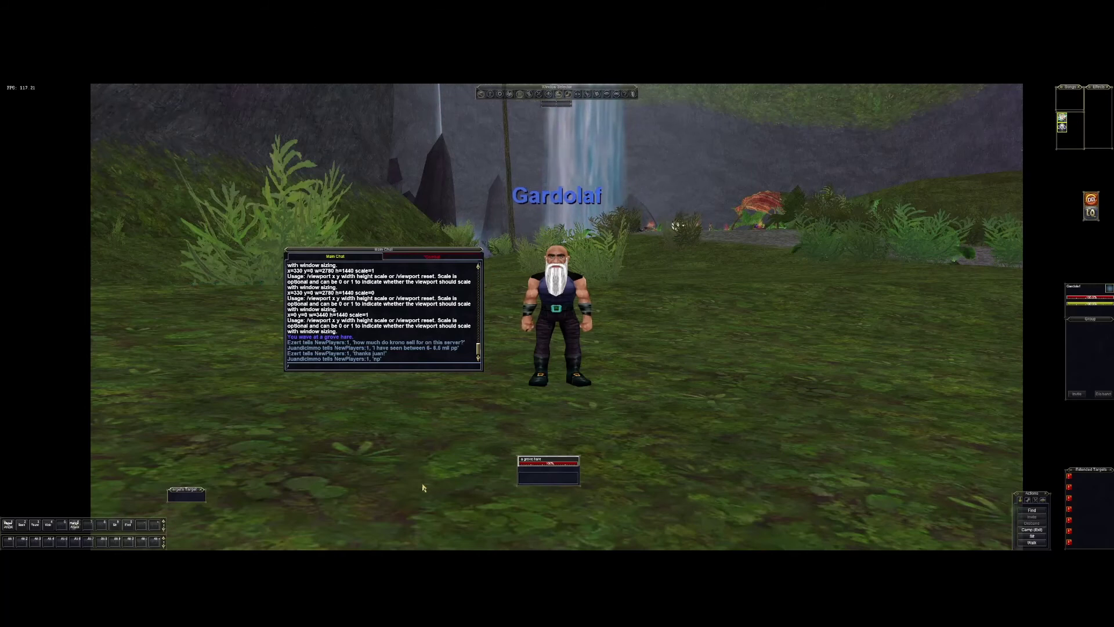
text(viewport)
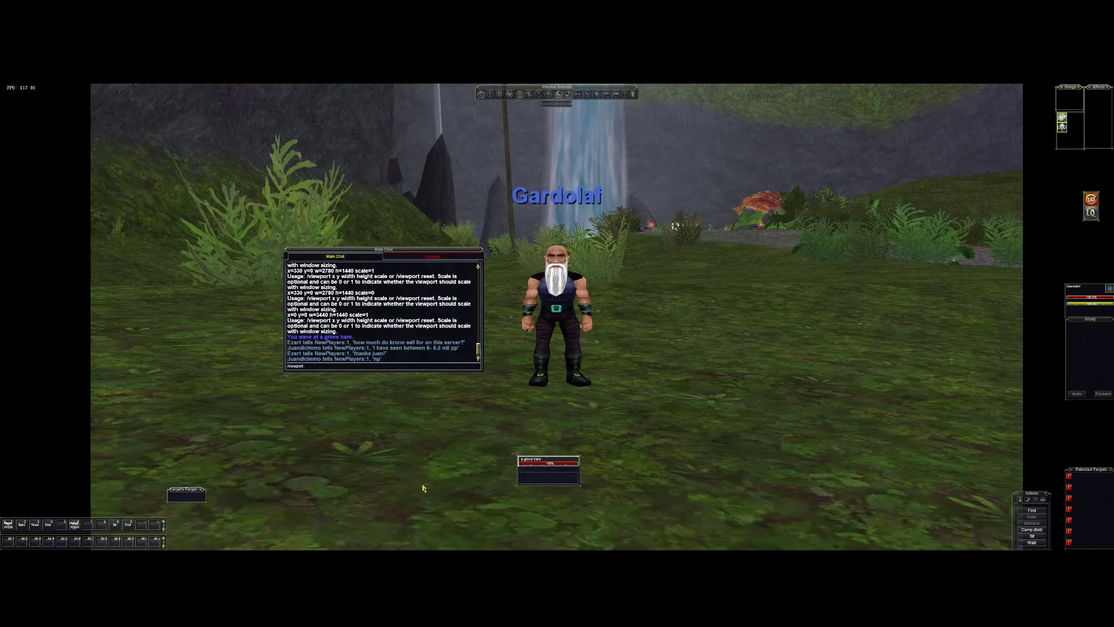
text( 760 180 1)
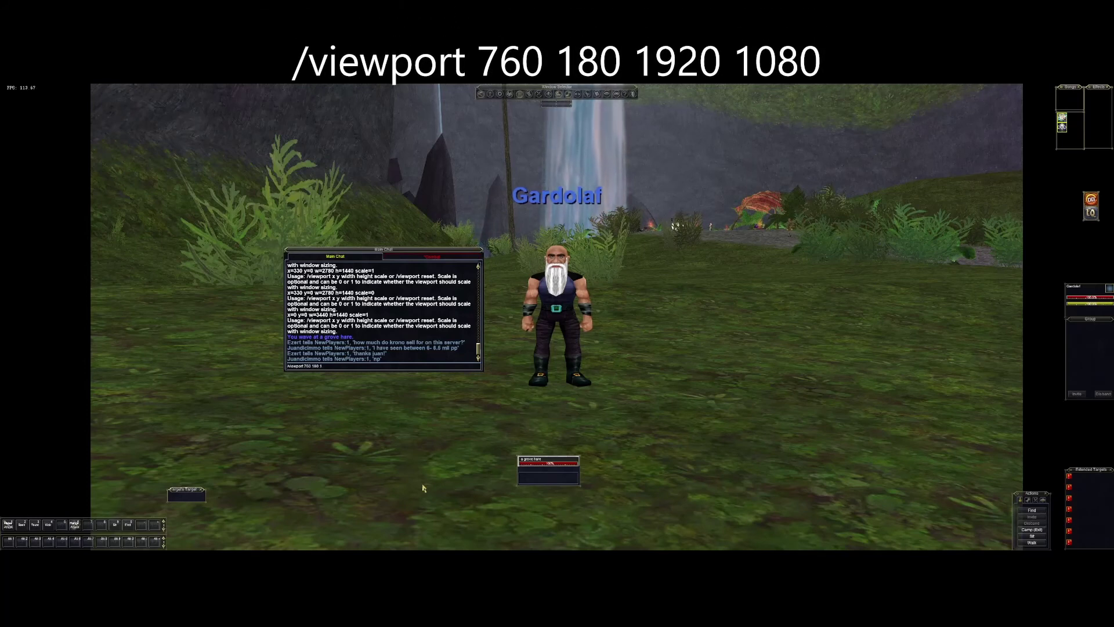
text(920)
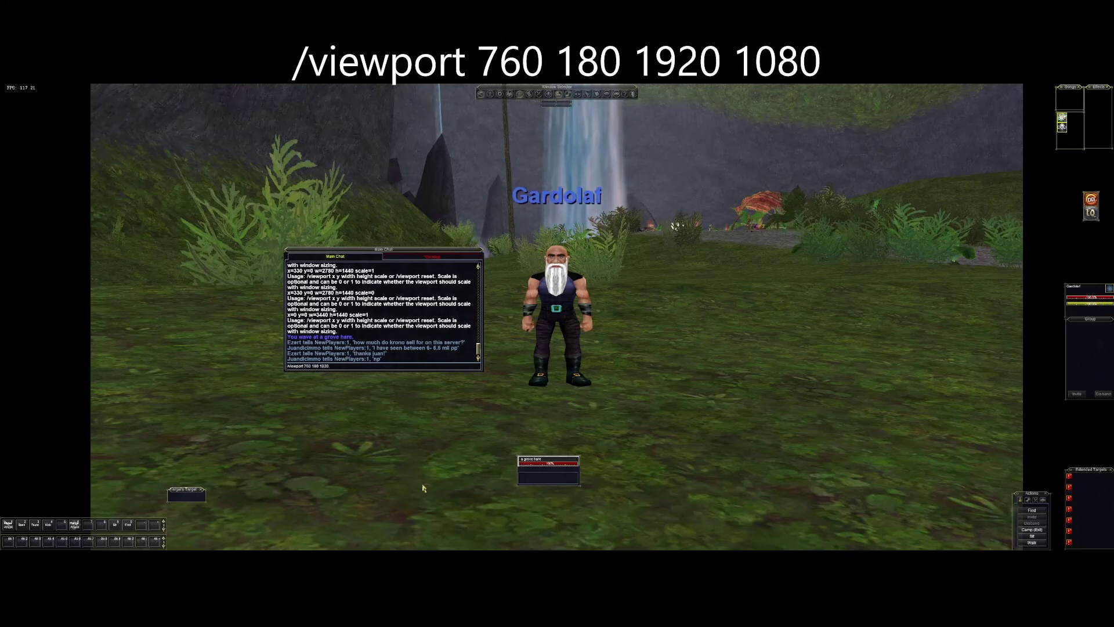
text( 1080)
key(Return)
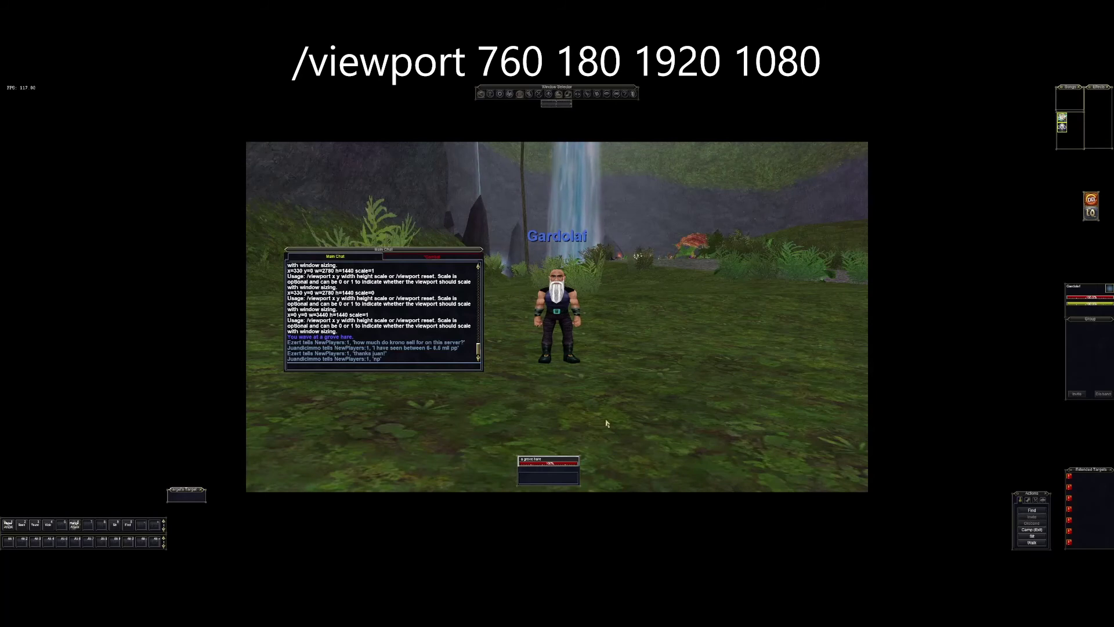
key(q)
key(q)
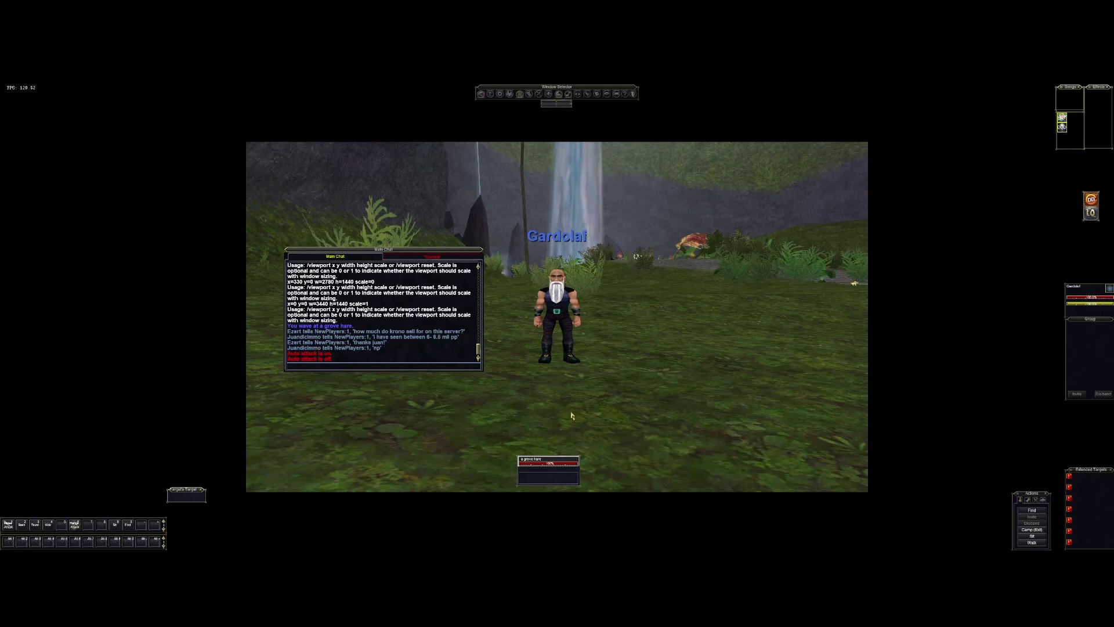
key(Left)
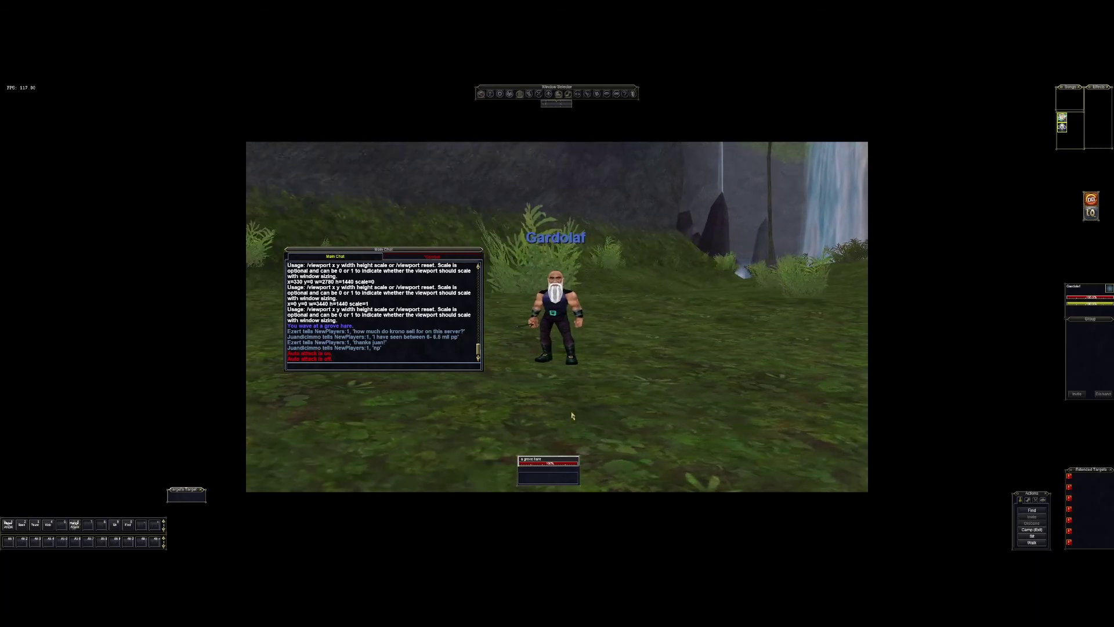